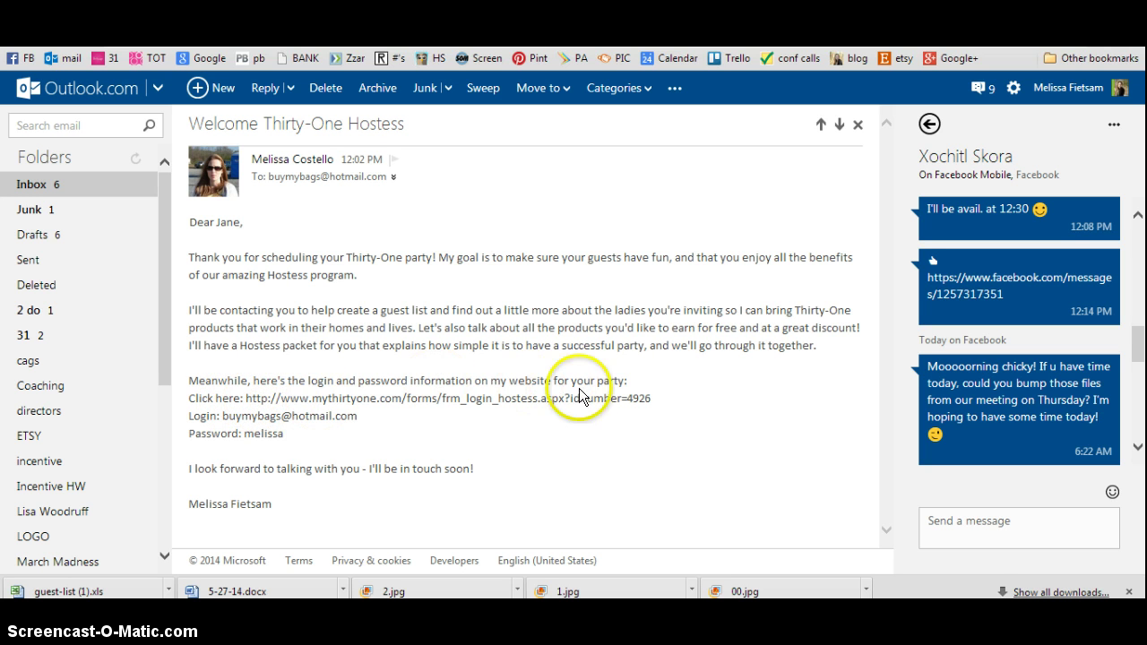
Copy the hostess login link from the 'Welcome Thirty-One Hostess' email.
drag(653, 397, 247, 397)
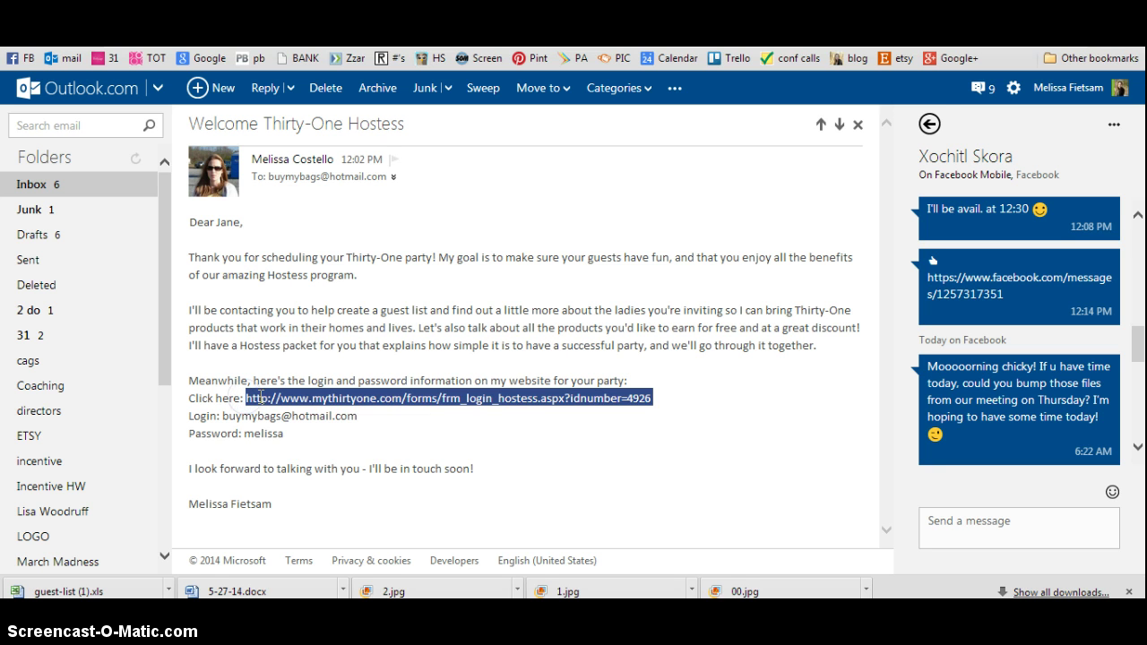
right_click(259, 396)
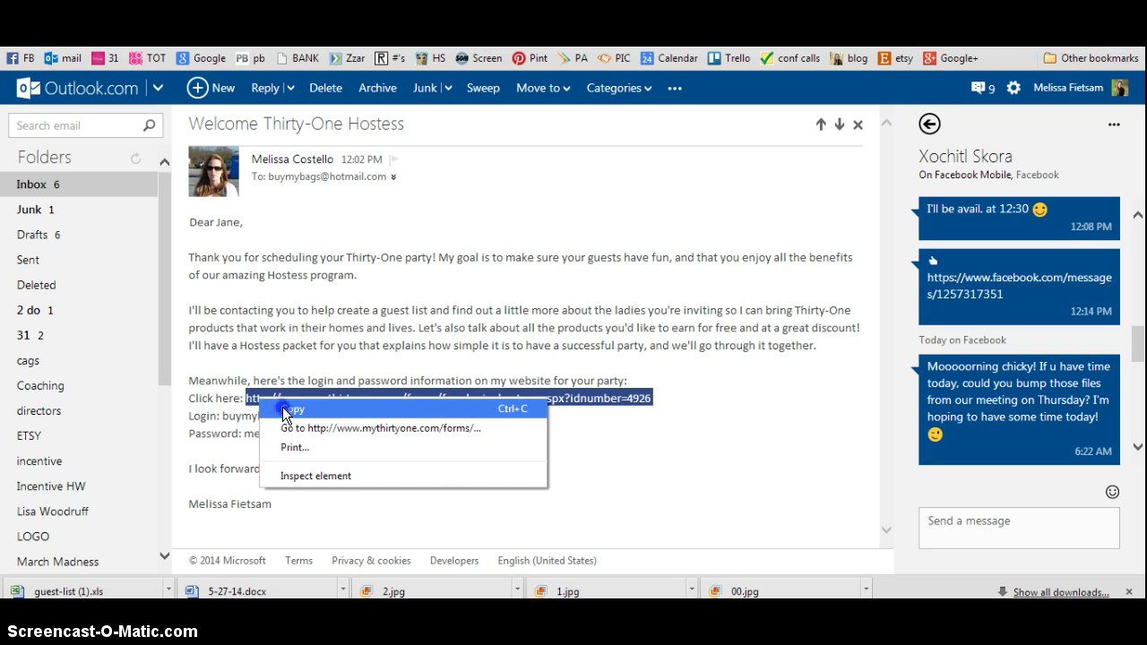
click(282, 408)
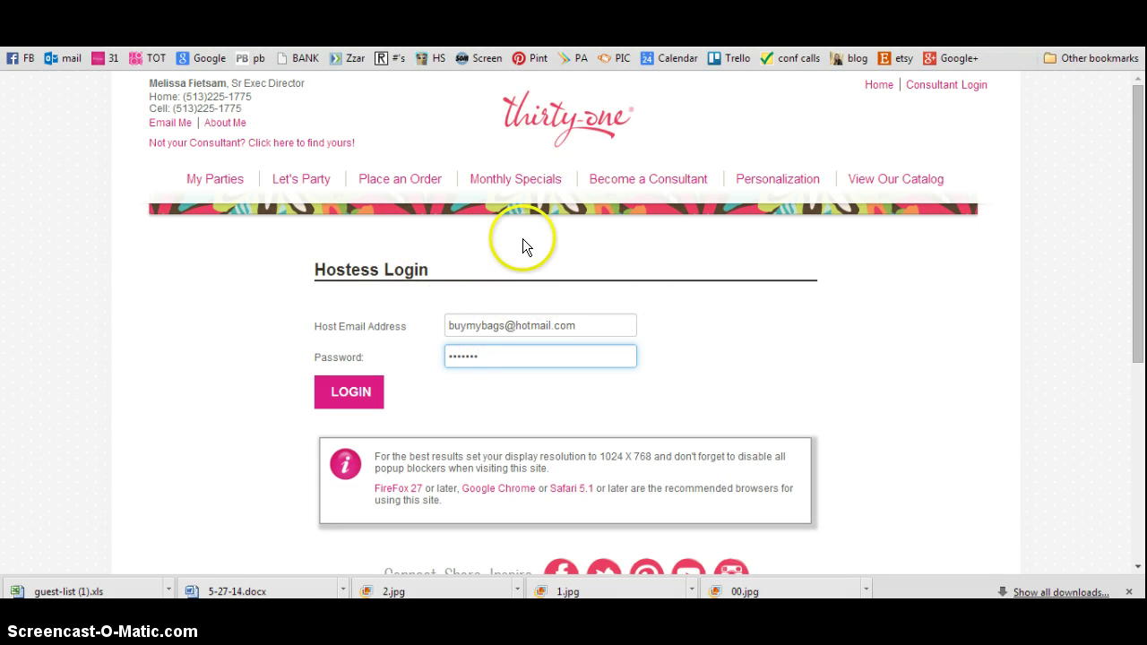
Check the credentials in the welcome email, then log in to the Hostess Portal.
key(Return)
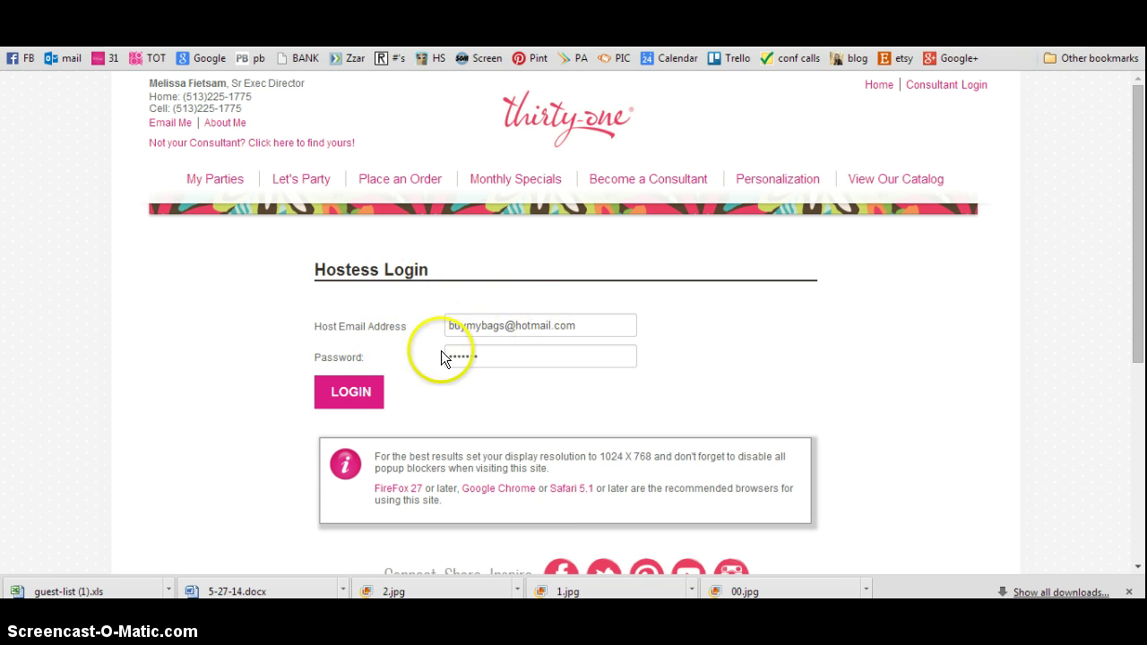
key(ctrl+Tab)
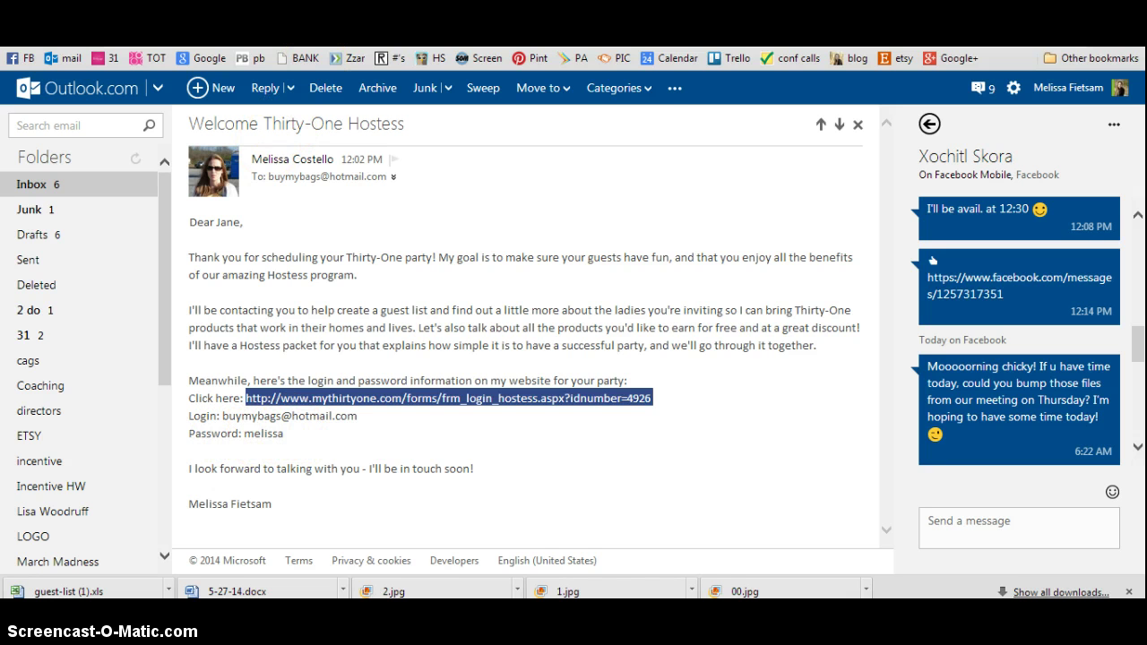
key(ctrl+shift+Tab)
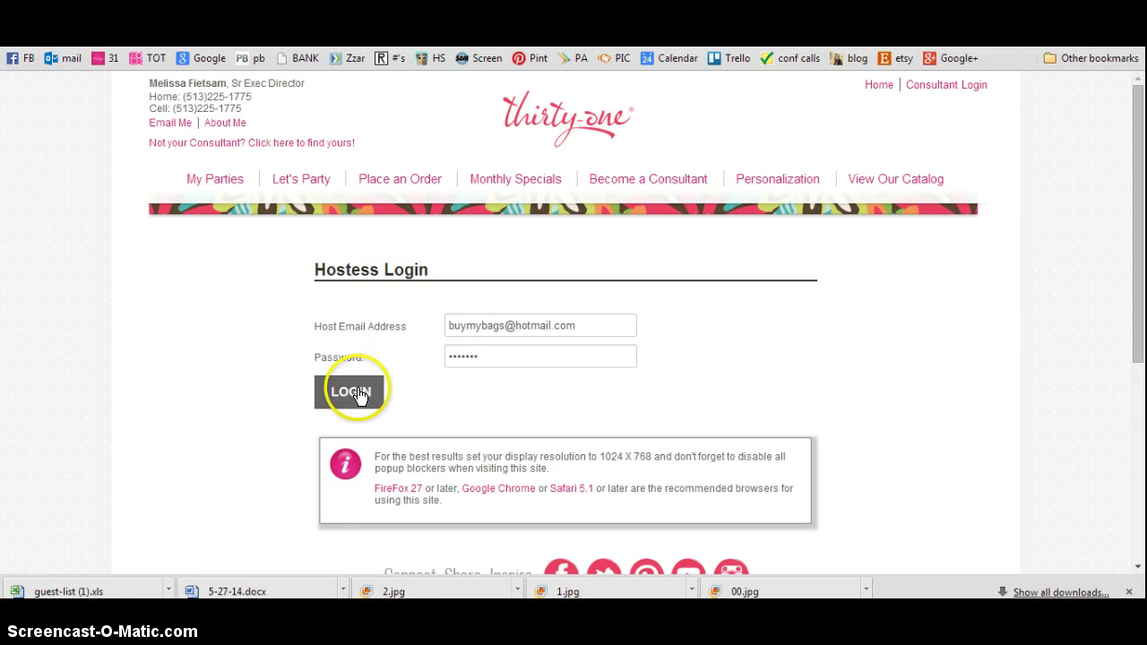
click(357, 389)
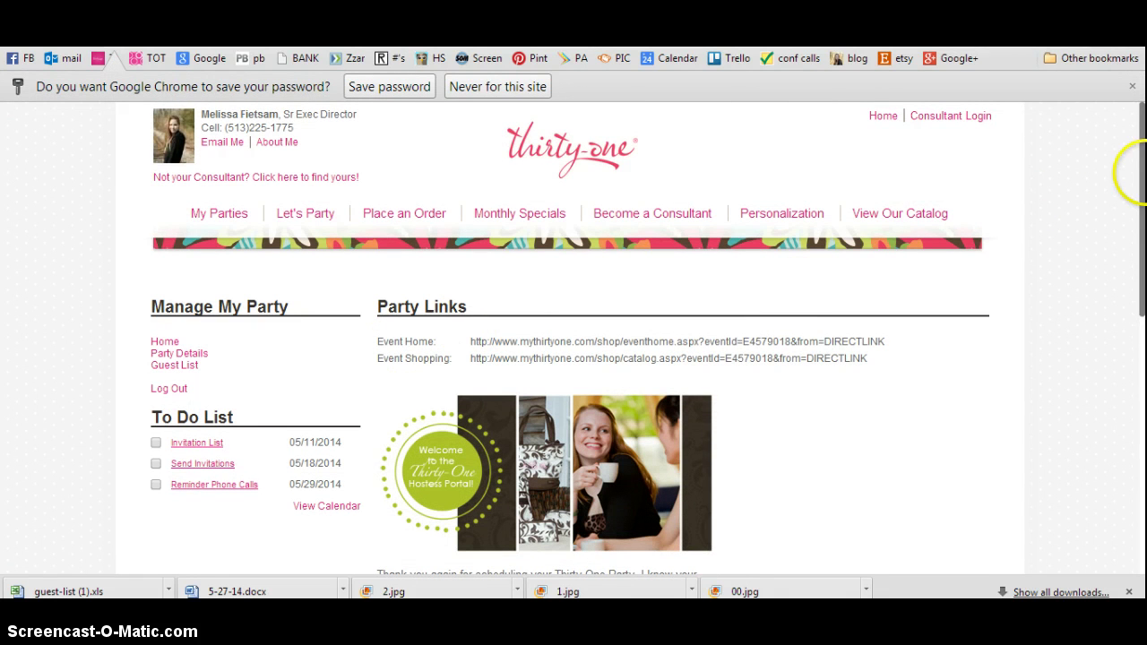
Add the first guest on the Guest List by her email address and save her existing contact details.
drag(1143, 175, 1140, 230)
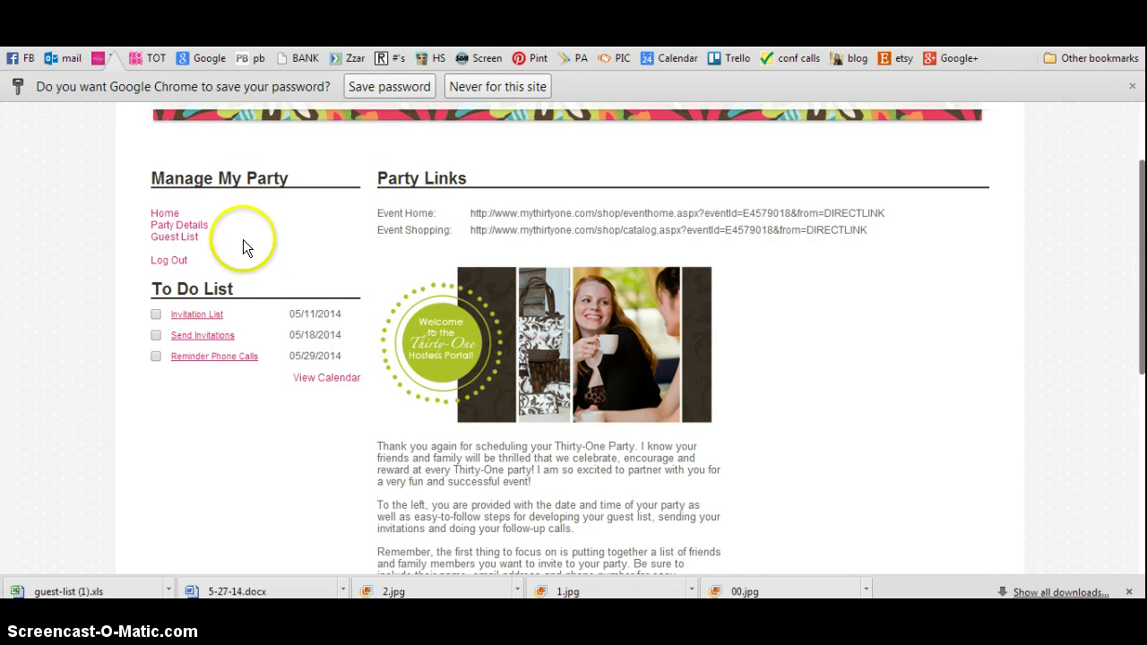
click(187, 239)
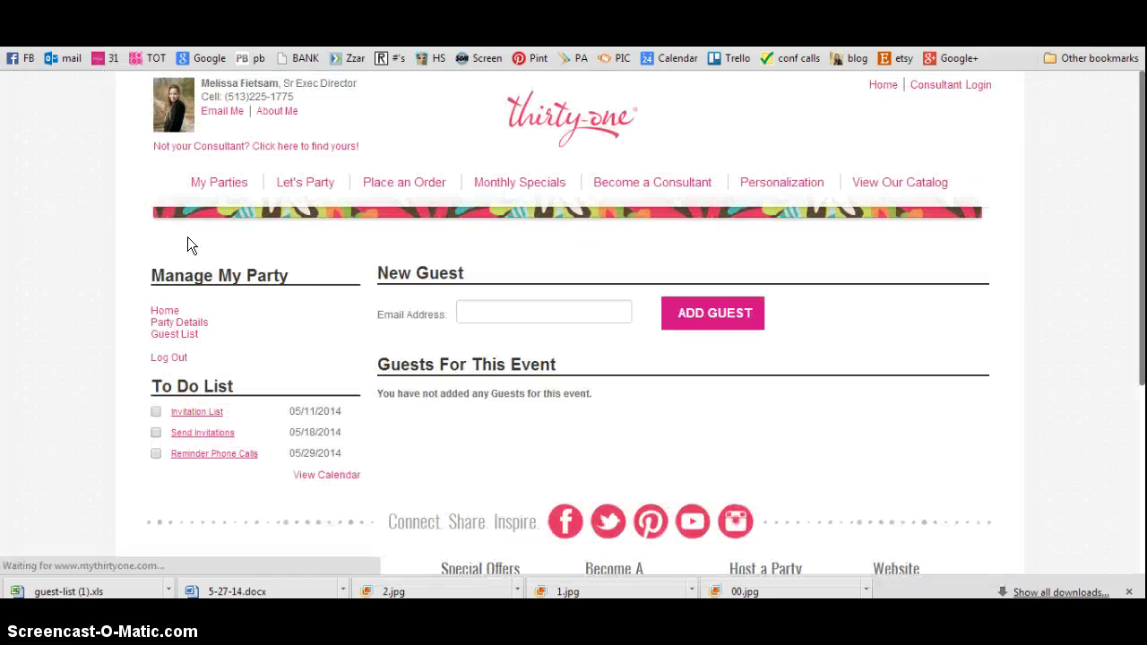
click(546, 312)
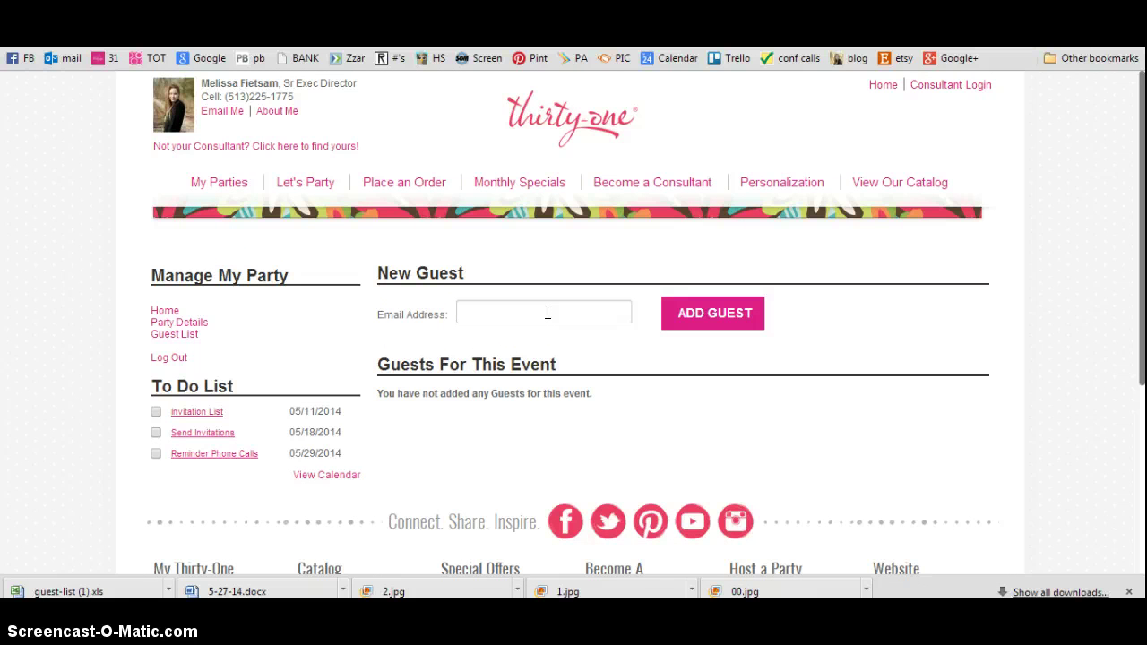
click(545, 312)
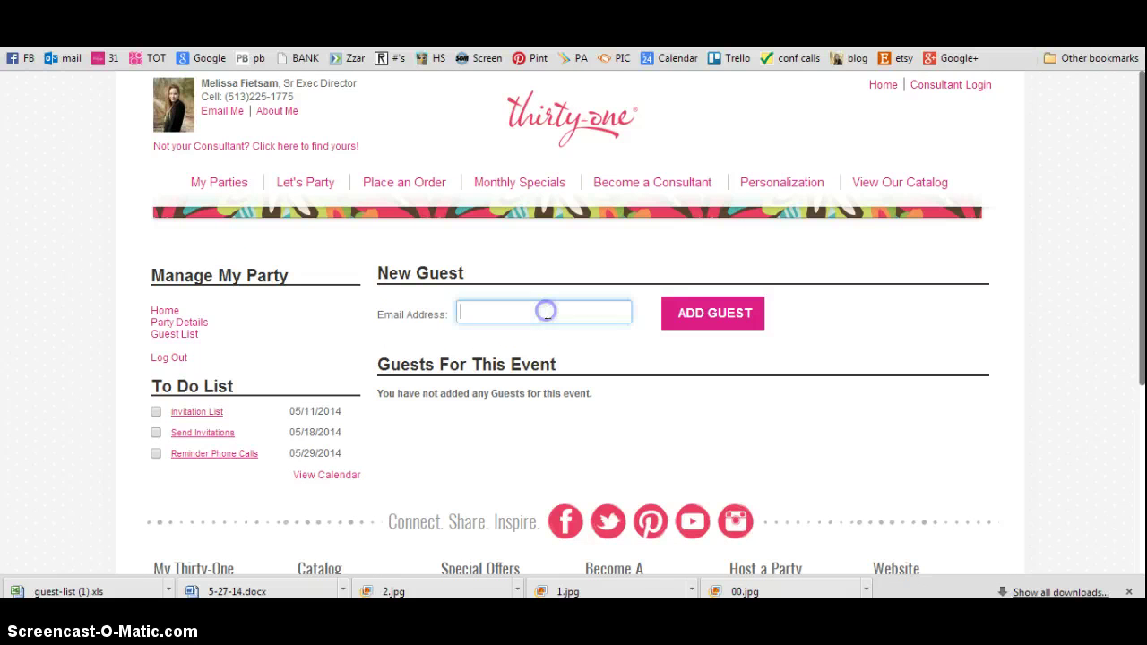
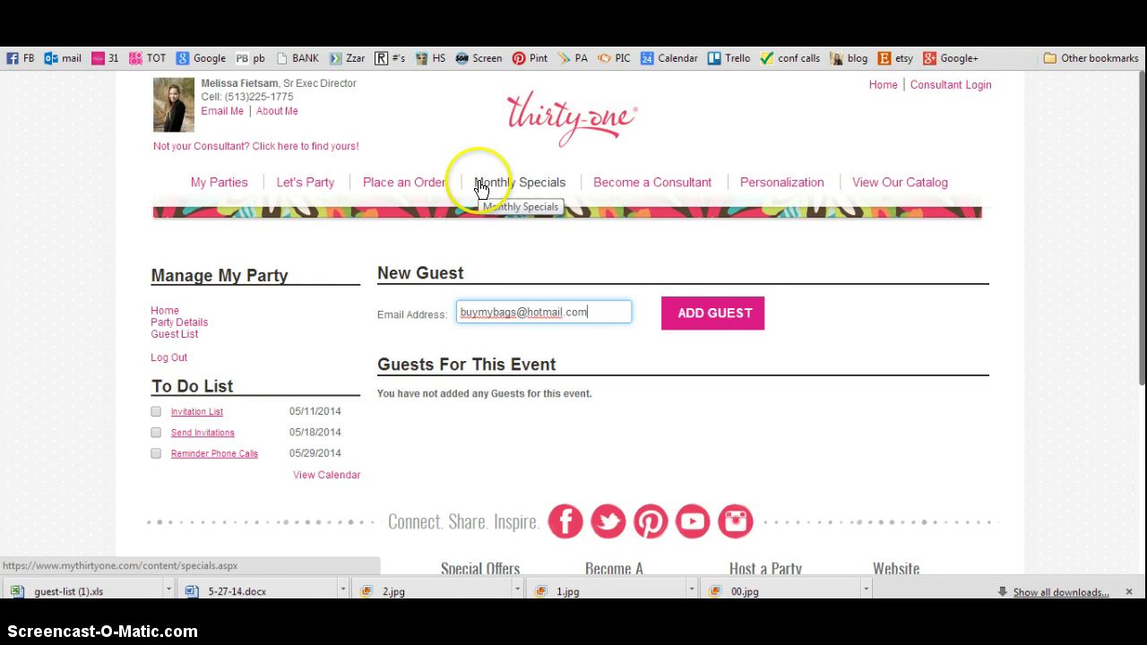
click(710, 313)
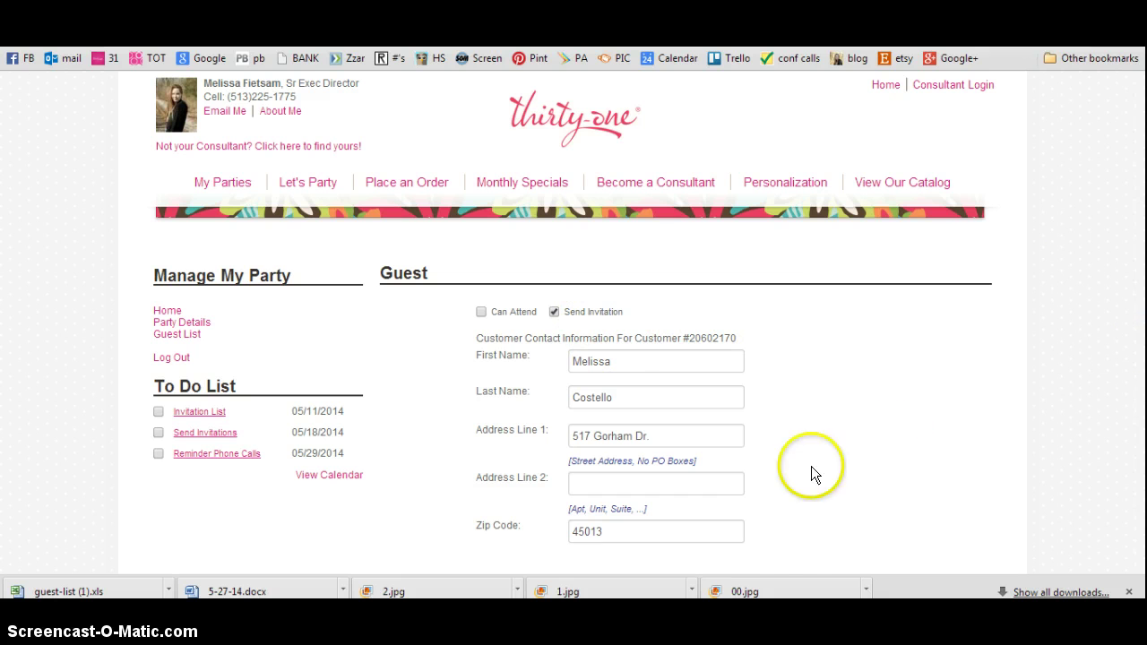
scroll(775, 492, down, 3)
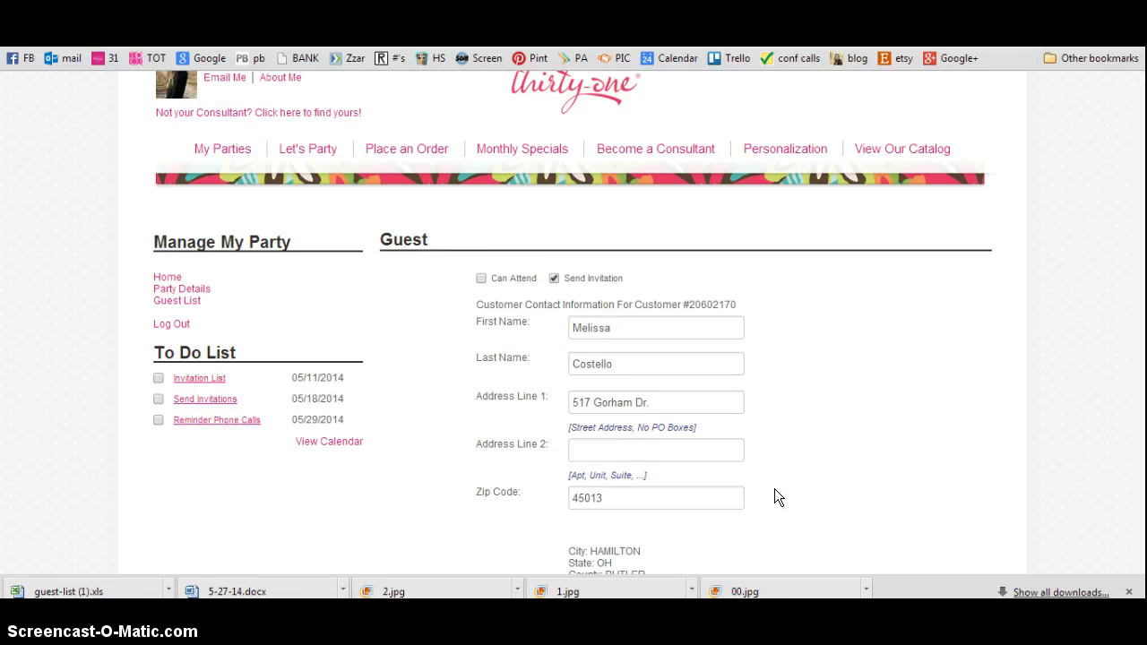
scroll(776, 490, down, 3)
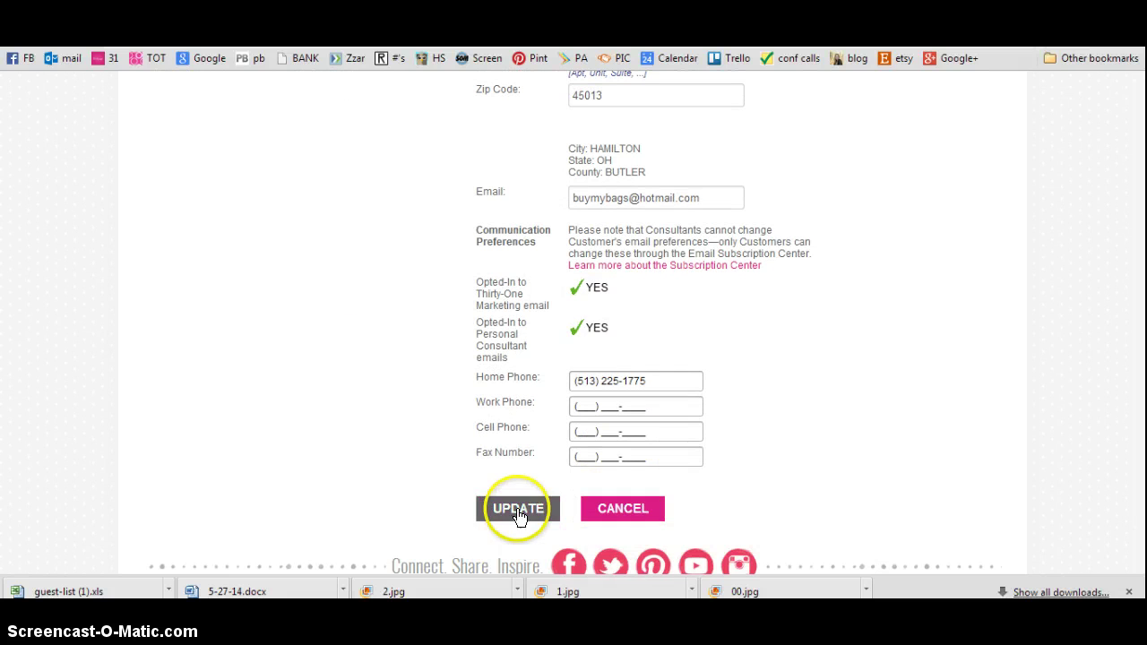
click(518, 513)
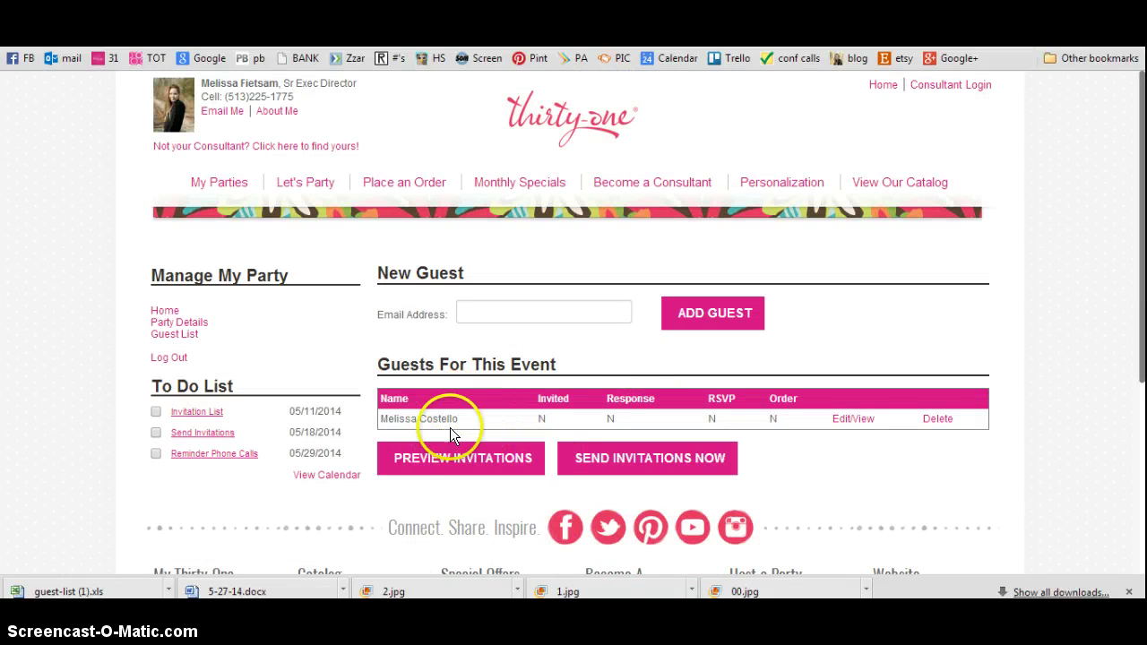
Add another guest to the Guest List using the new guest's email address.
click(496, 428)
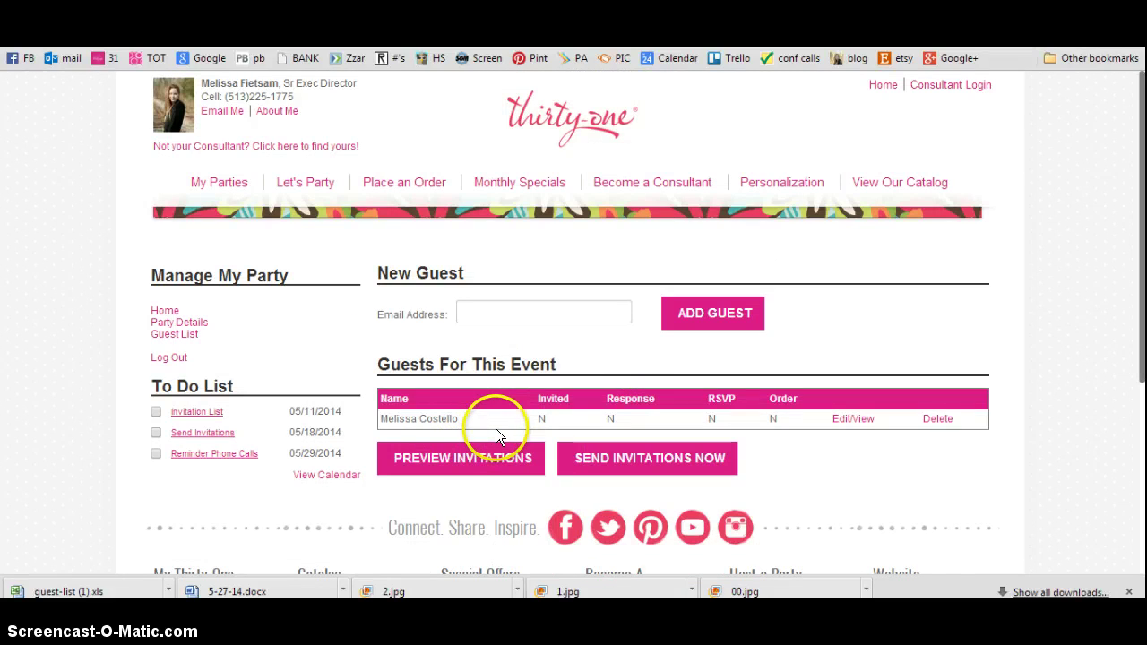
click(531, 307)
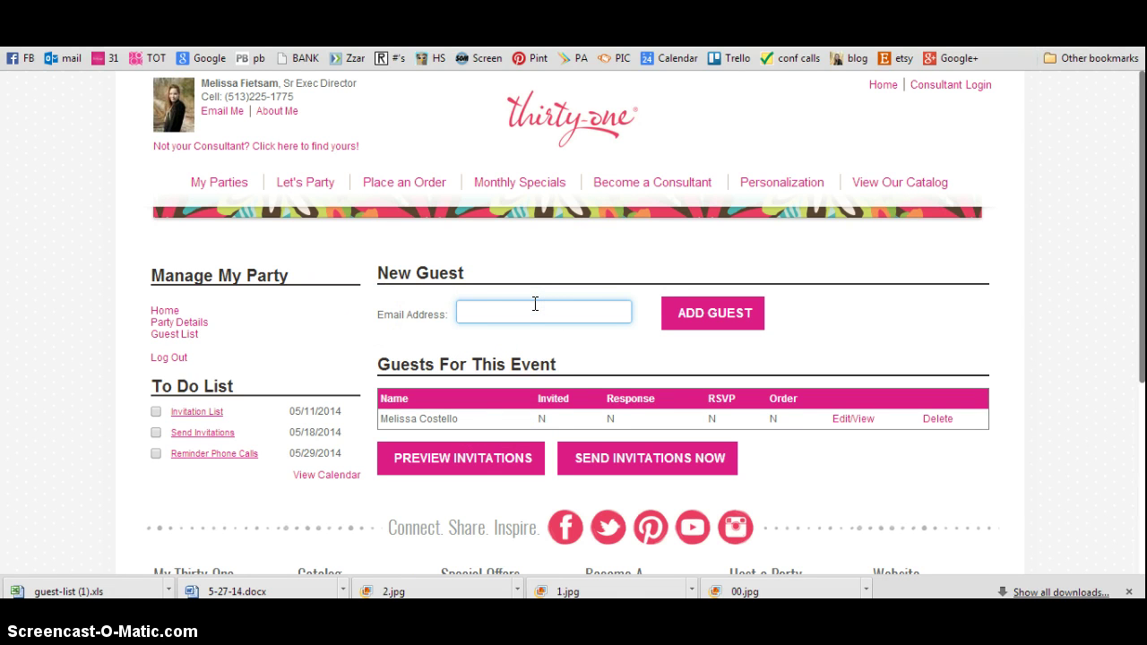
click(747, 312)
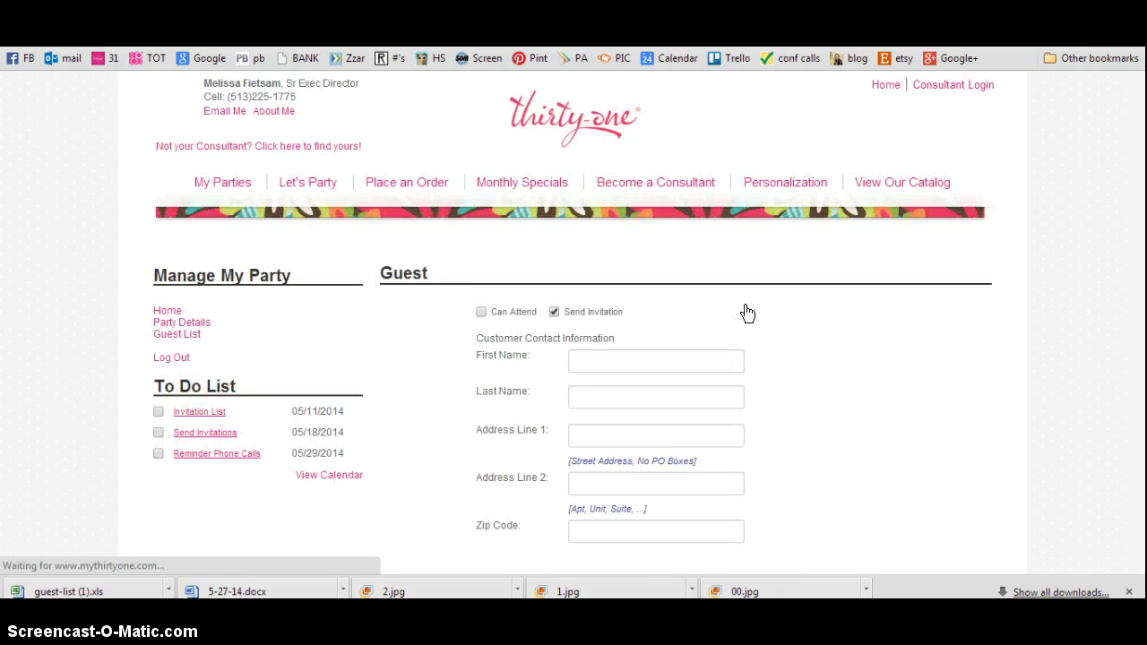
Fill in the new guest's first and last name and save her details.
click(651, 361)
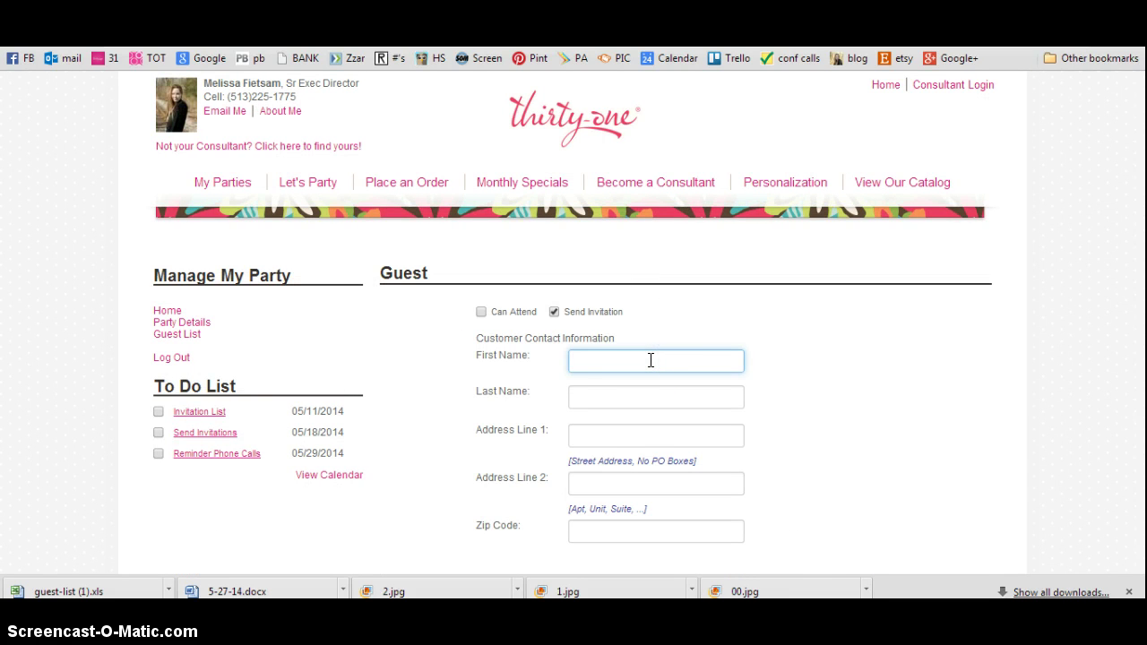
text(Jane)
key(Tab)
text(Doe)
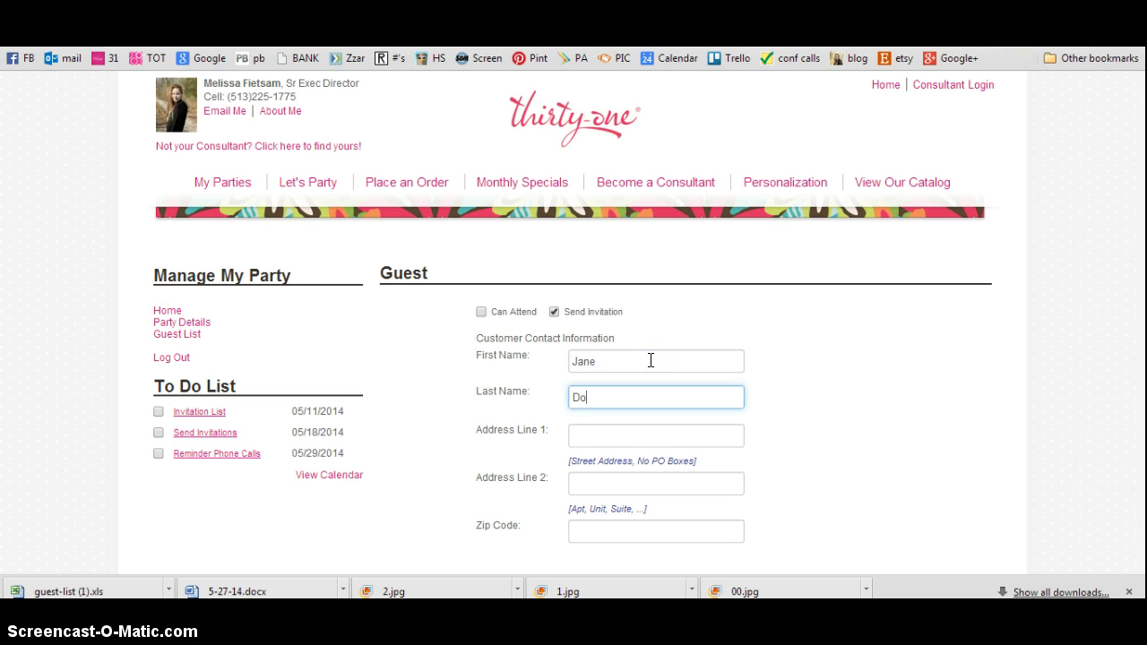
key(Tab)
key(Tab)
key(Tab)
key(Tab)
key(Tab)
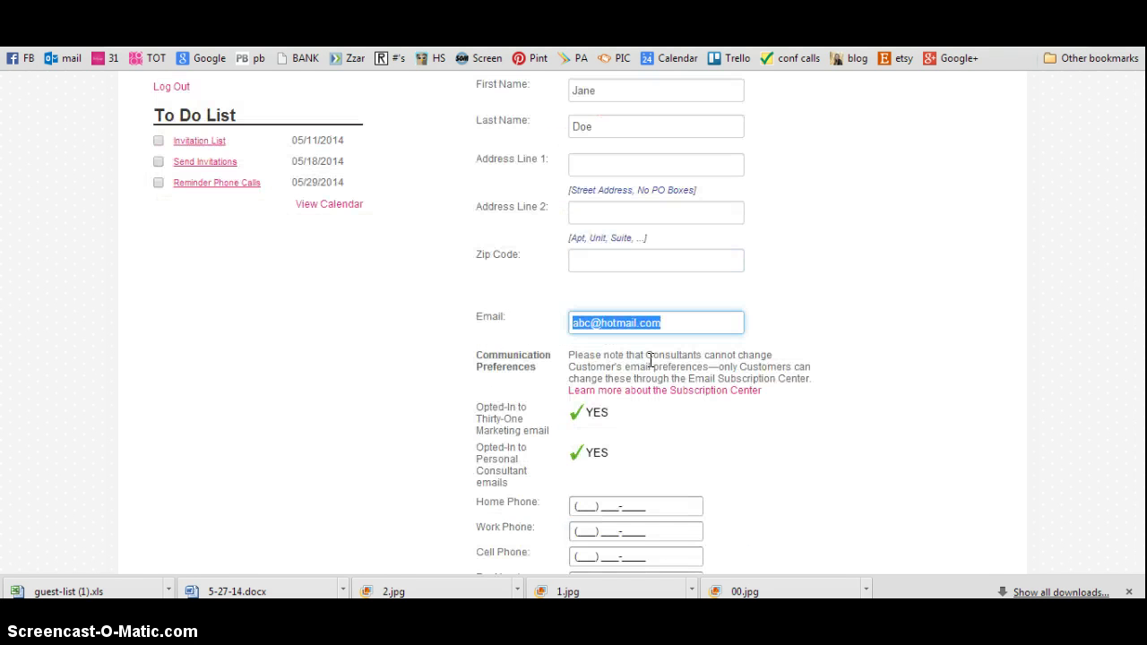
key(Tab)
key(Tab)
key(Tab)
key(Tab)
click(535, 377)
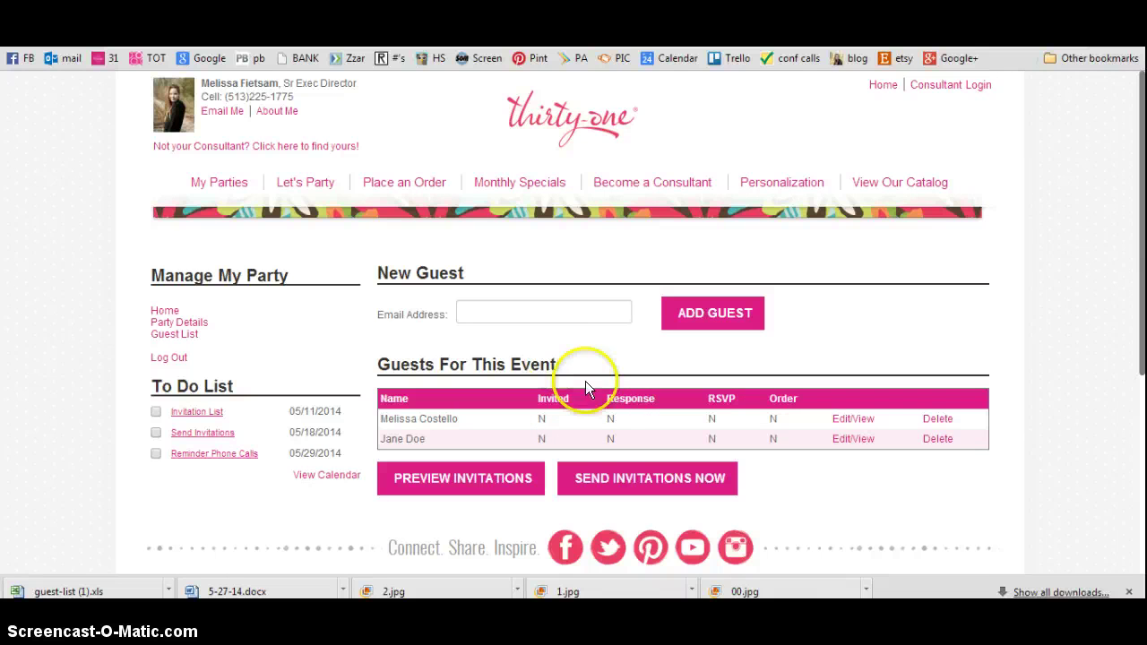
Send the email invitations to both listed guests and confirm on the confirmation page.
click(621, 484)
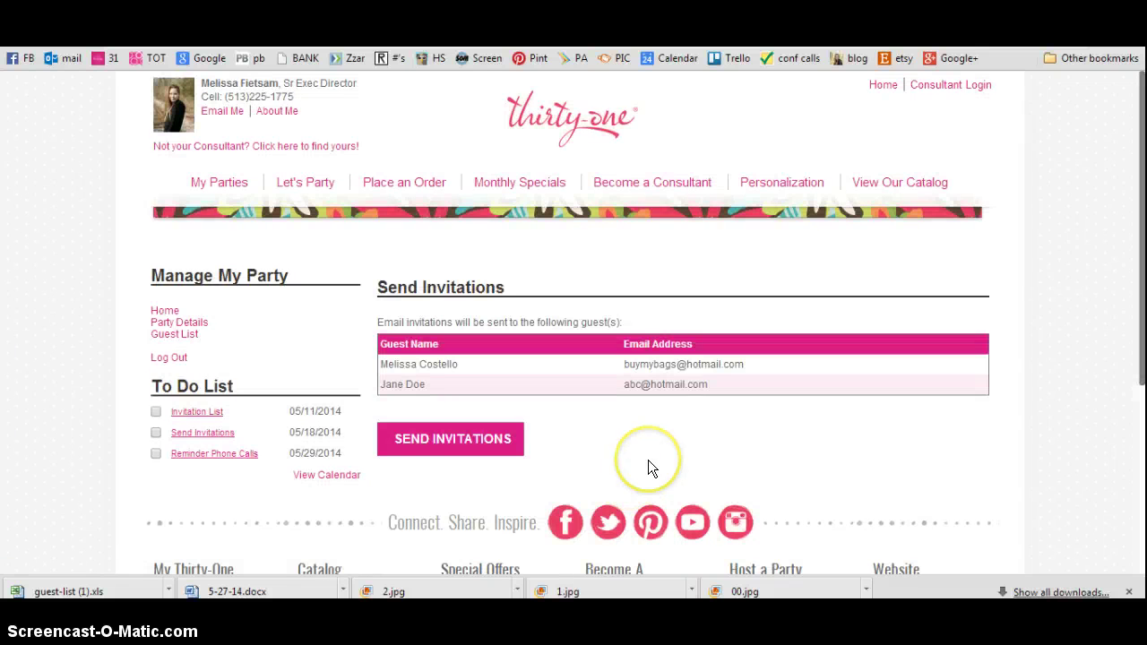
click(410, 431)
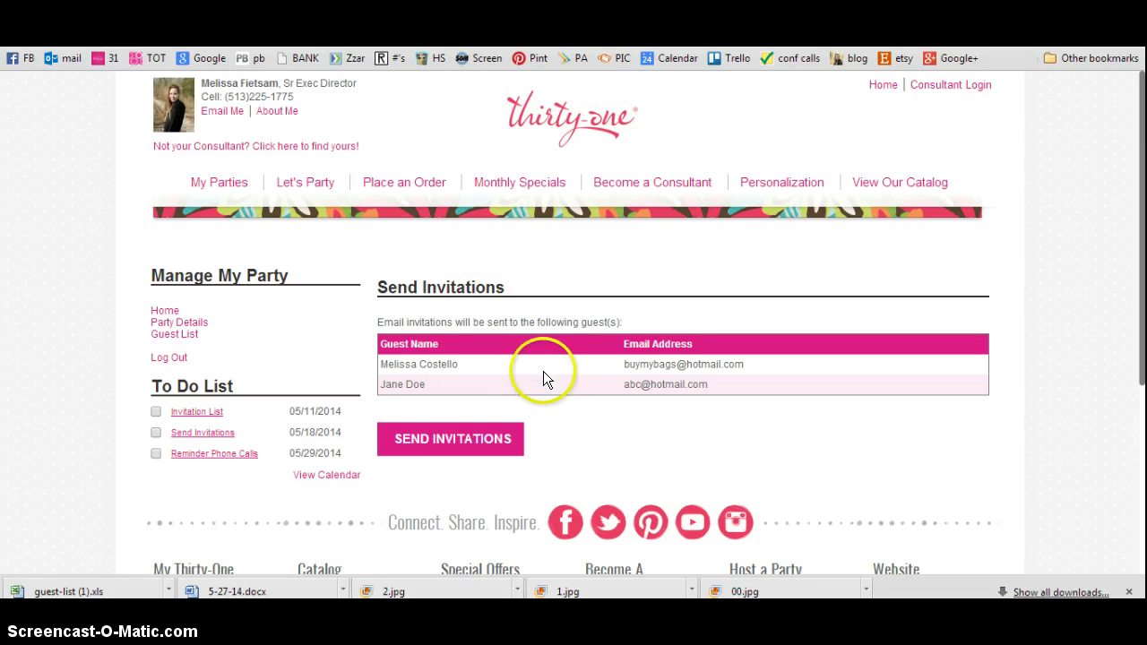
click(460, 451)
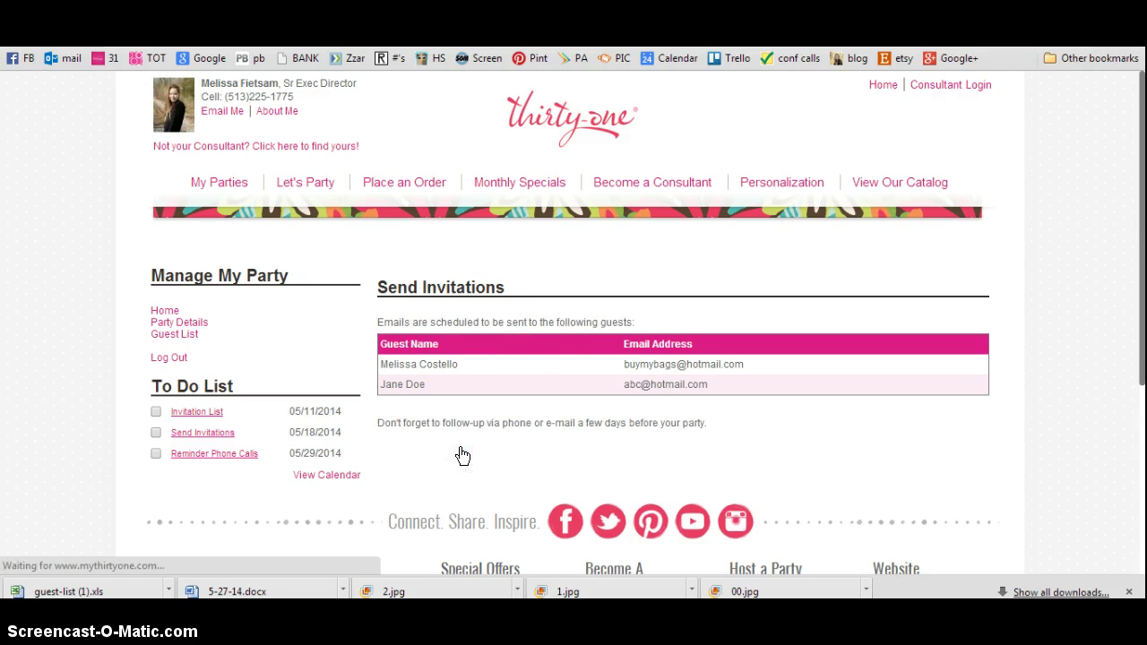